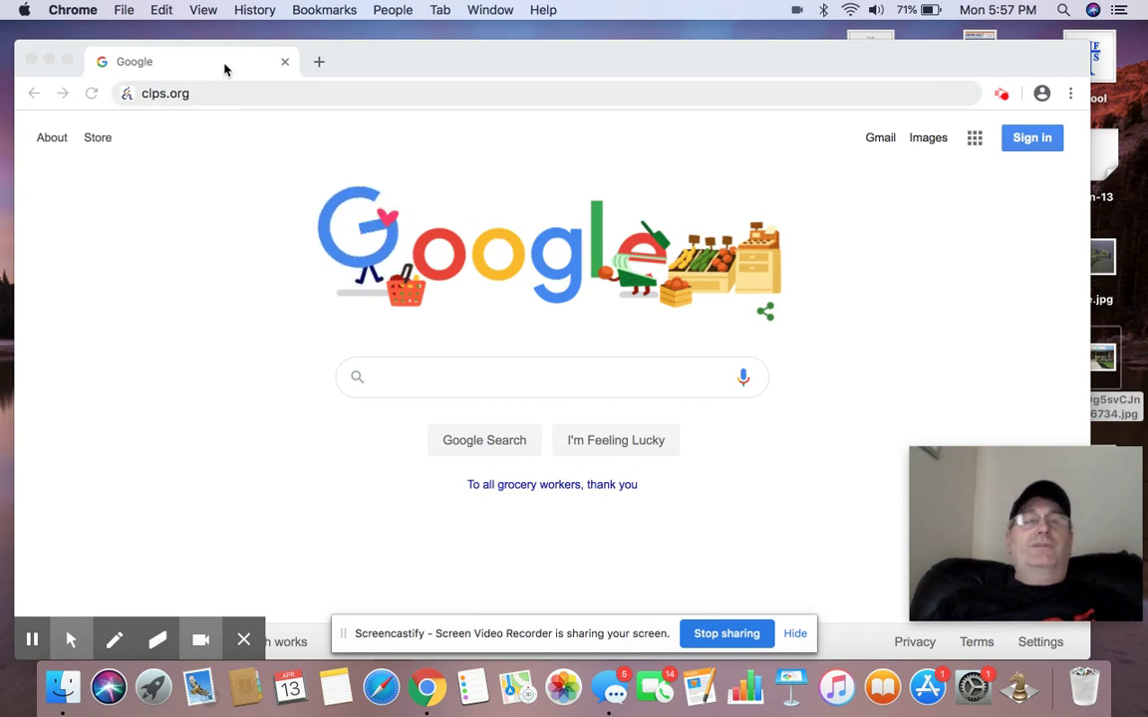
Go to clps.org and dismiss the board-meeting cancellation notice
click(220, 98)
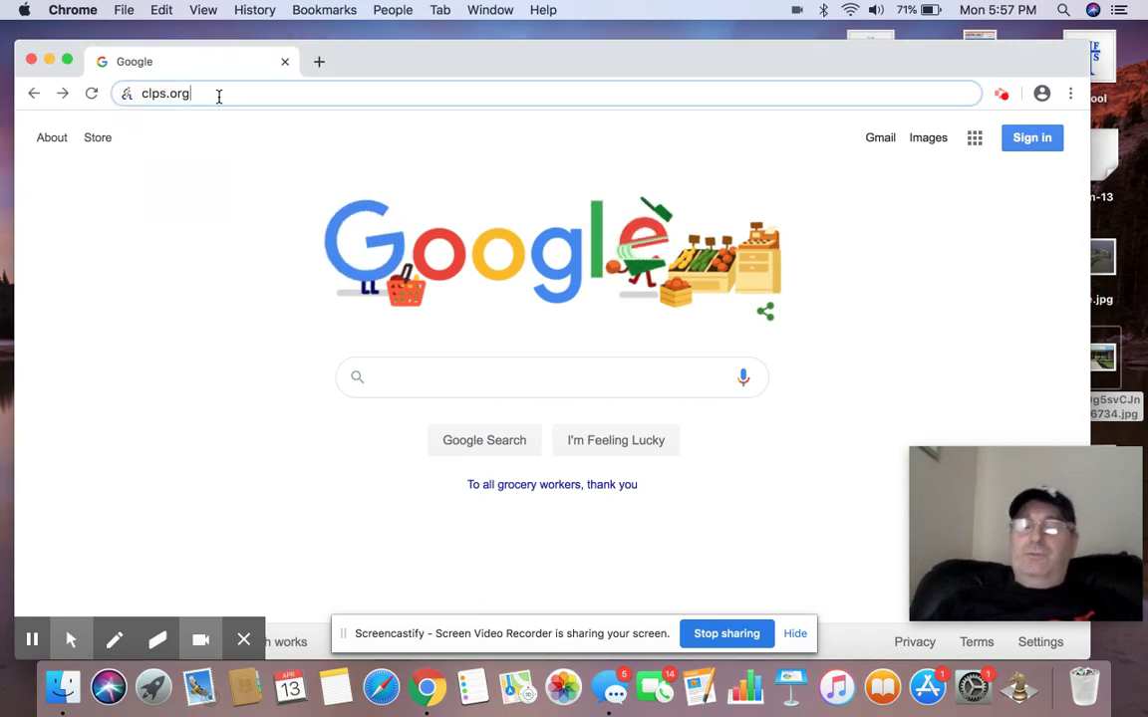
key(BackSpace)
key(BackSpace)
key(BackSpace)
key(BackSpace)
key(BackSpace)
key(BackSpace)
key(BackSpace)
key(BackSpace)
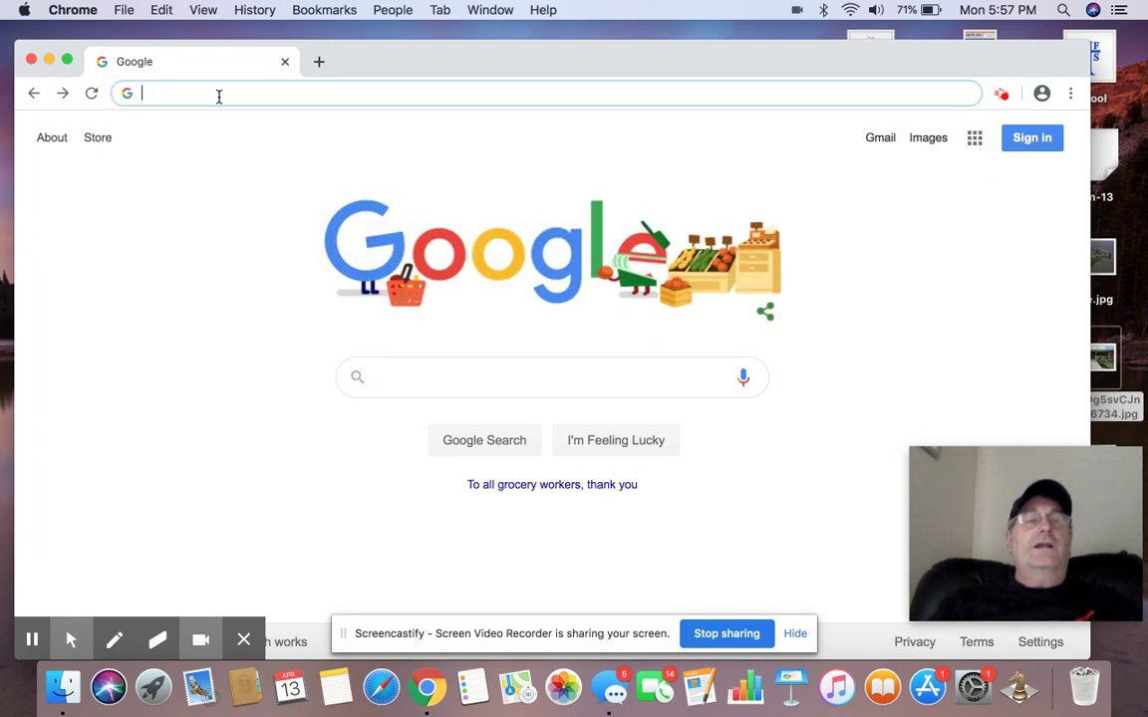
text(clps)
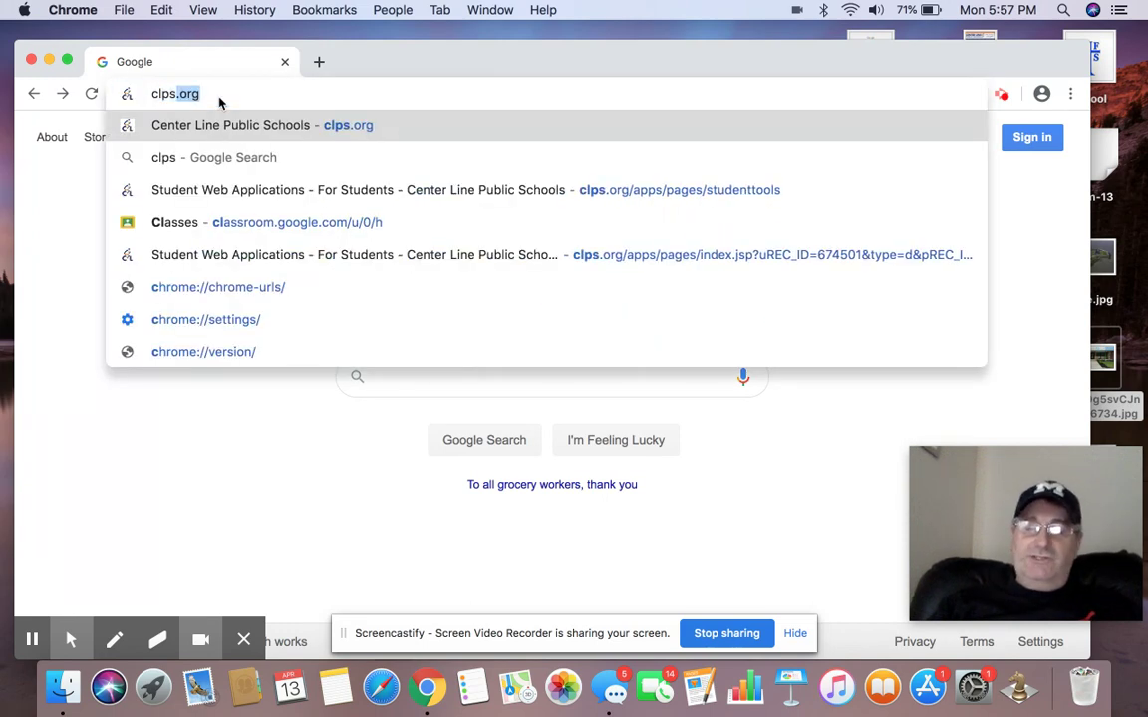
text(.org)
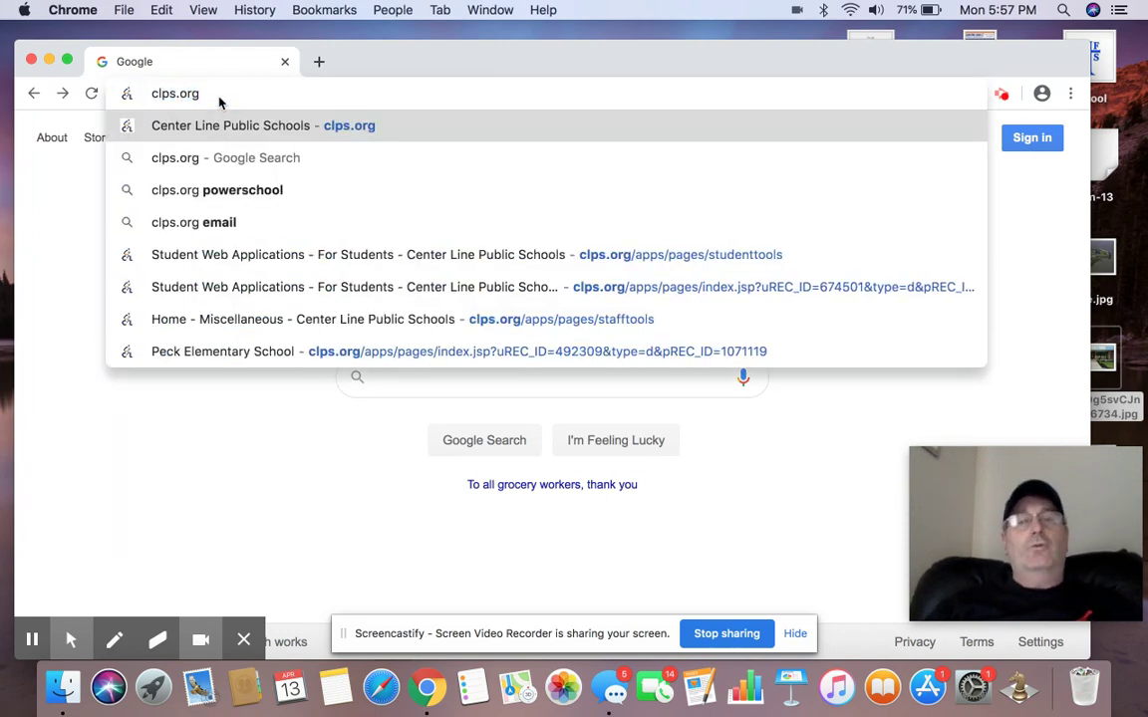
key(Return)
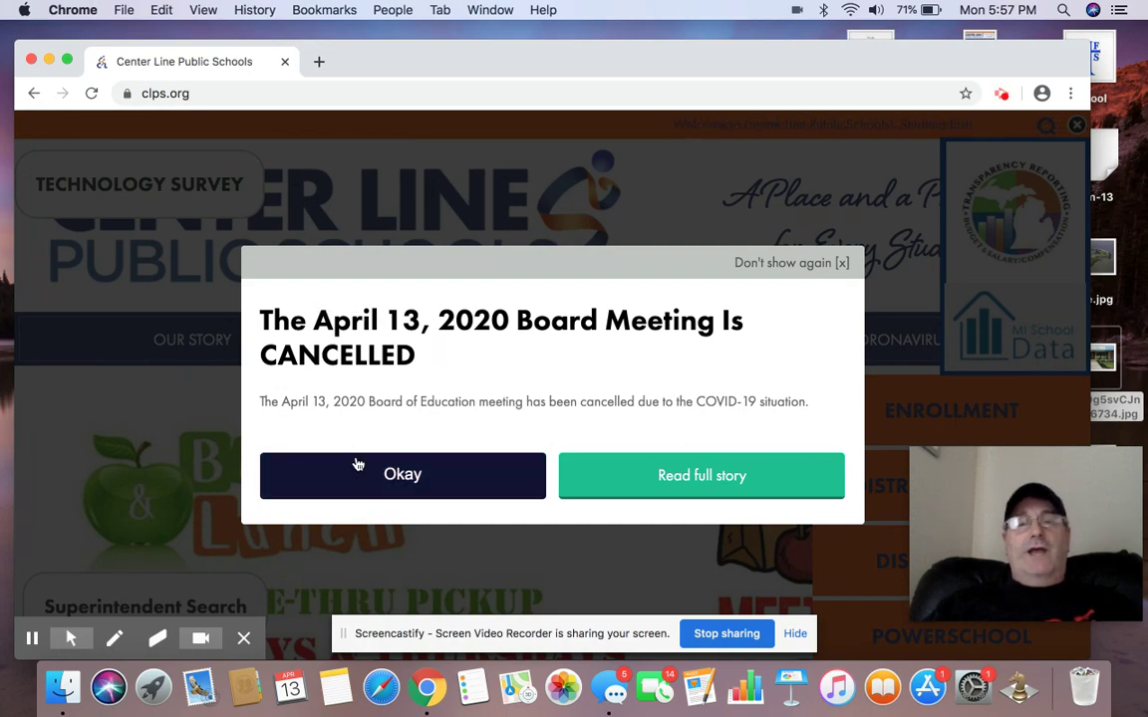
click(359, 466)
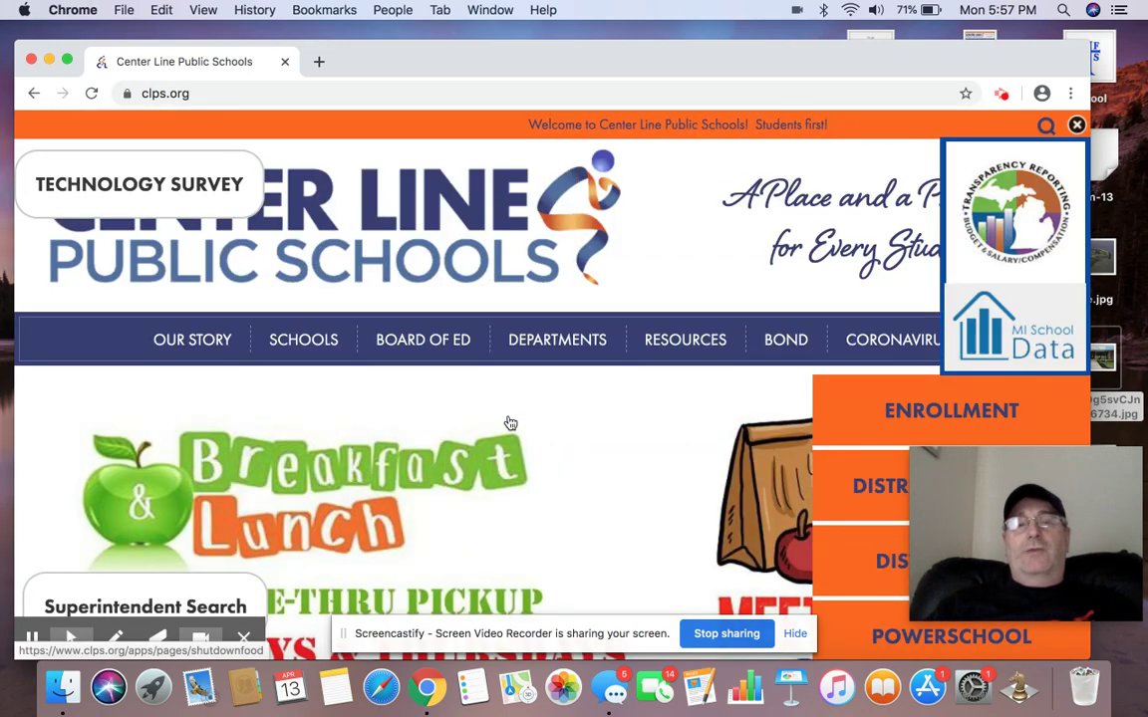
Scroll the clps.org home page and bring up the RESOURCES menu
scroll(564, 426, down, 5)
scroll(687, 389, down, 4)
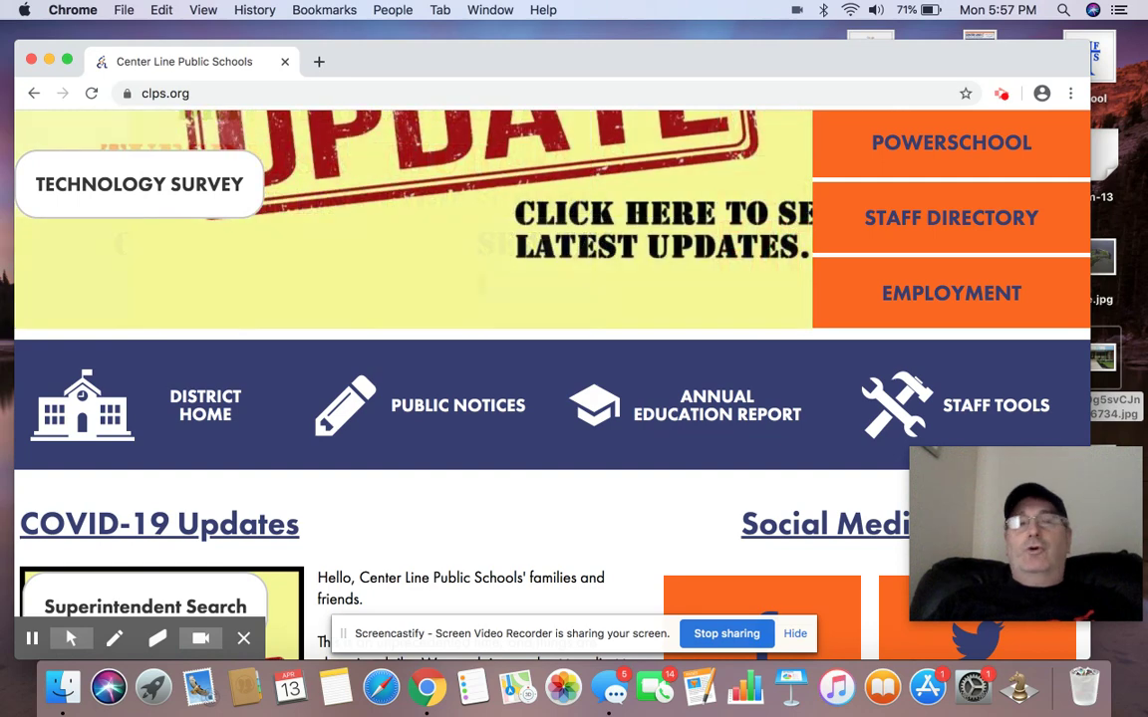
scroll(498, 399, up, 6)
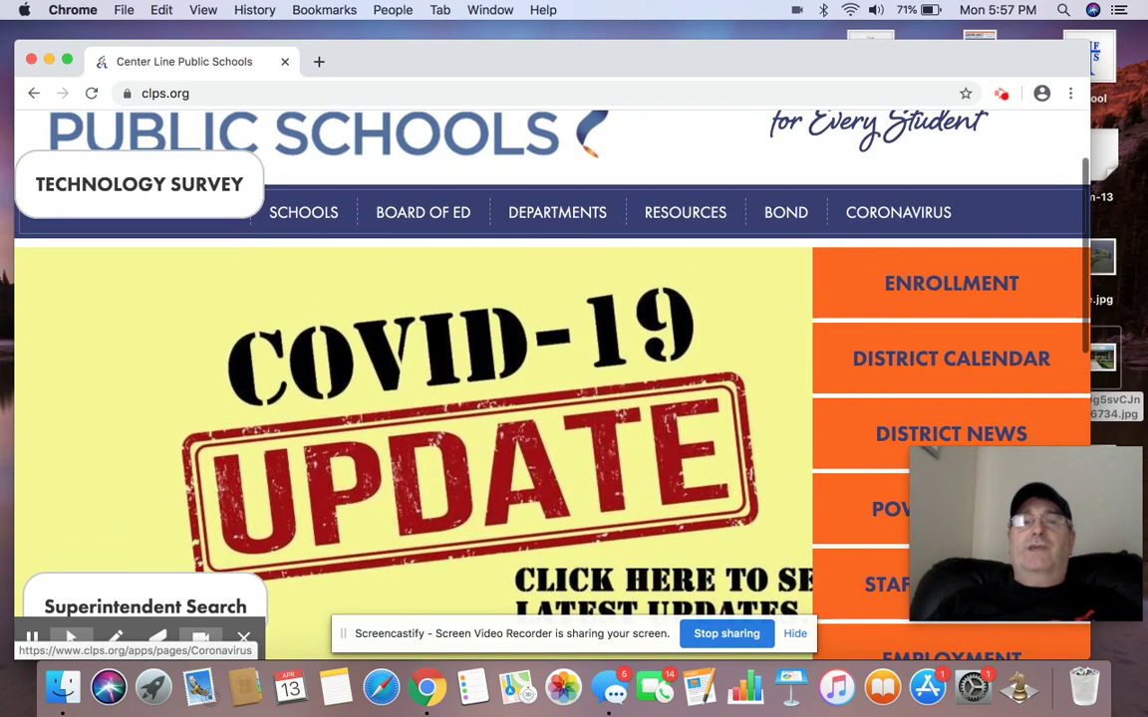
mouse_move(691, 209)
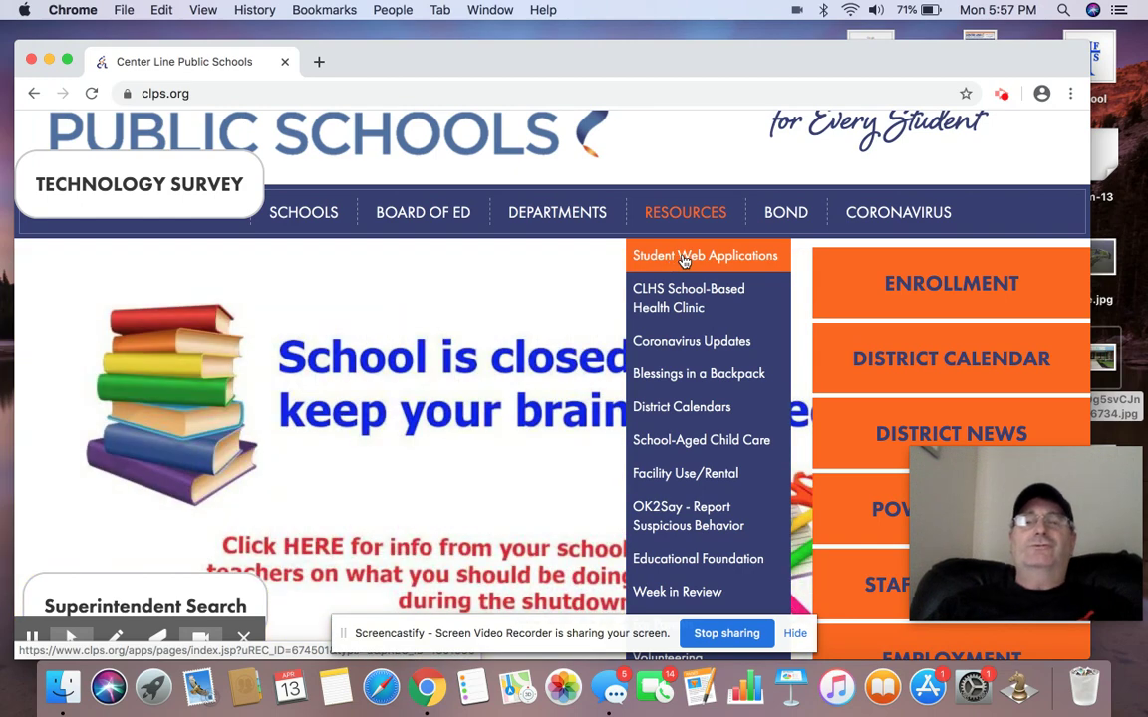
Open Student Web Applications from Resources and follow its Google Drive link
click(683, 257)
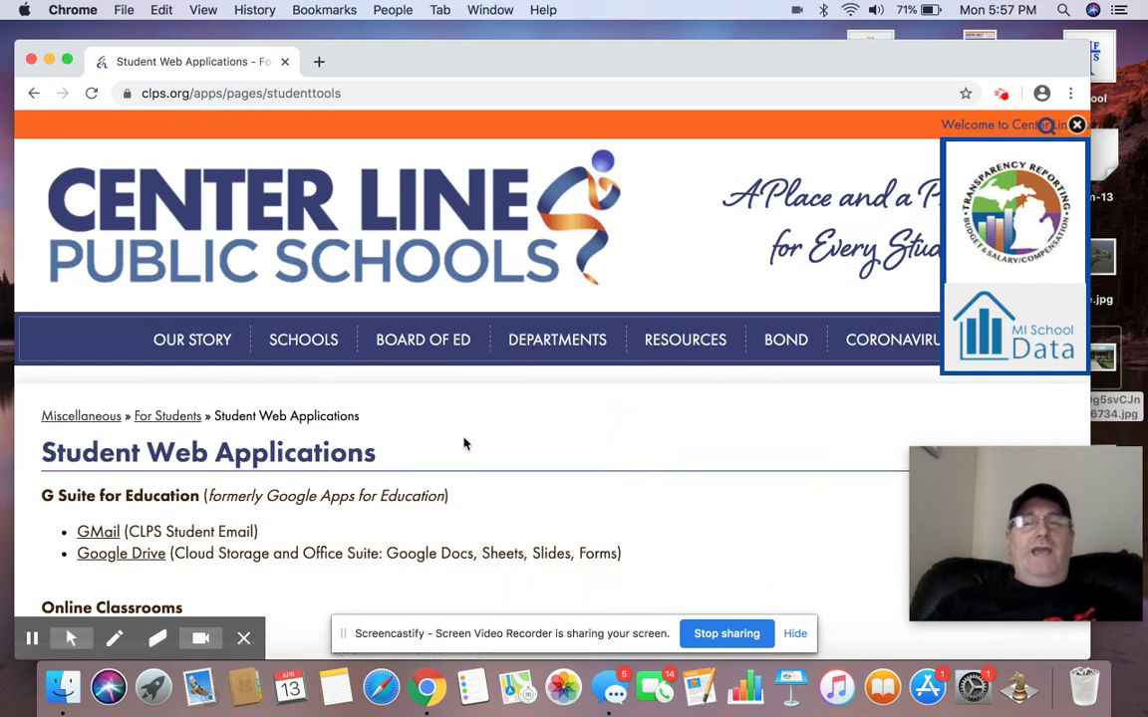
scroll(463, 440, down, 3)
scroll(239, 448, down, 2)
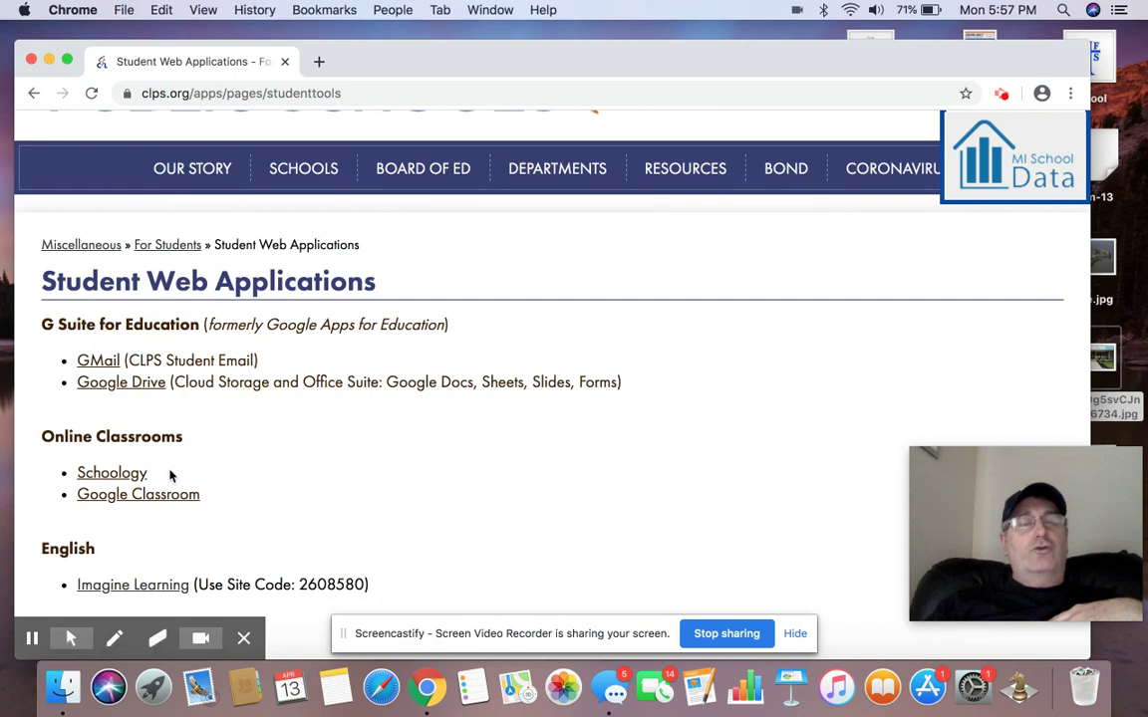
scroll(328, 497, down, 2)
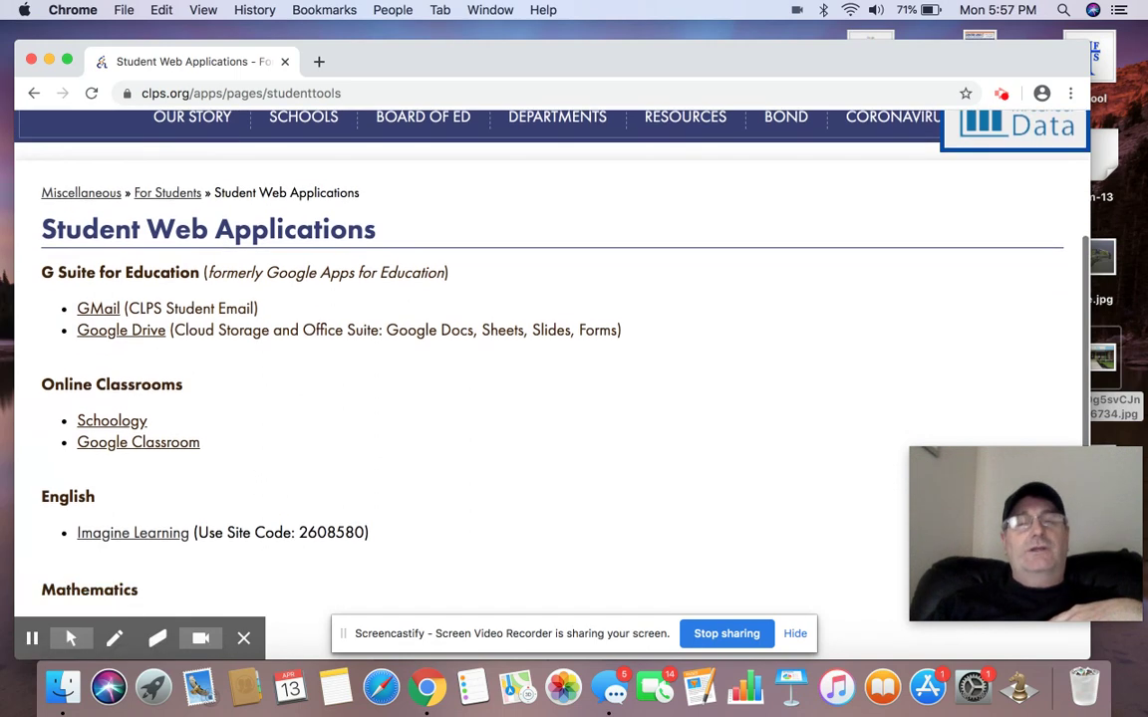
scroll(548, 379, down, 1)
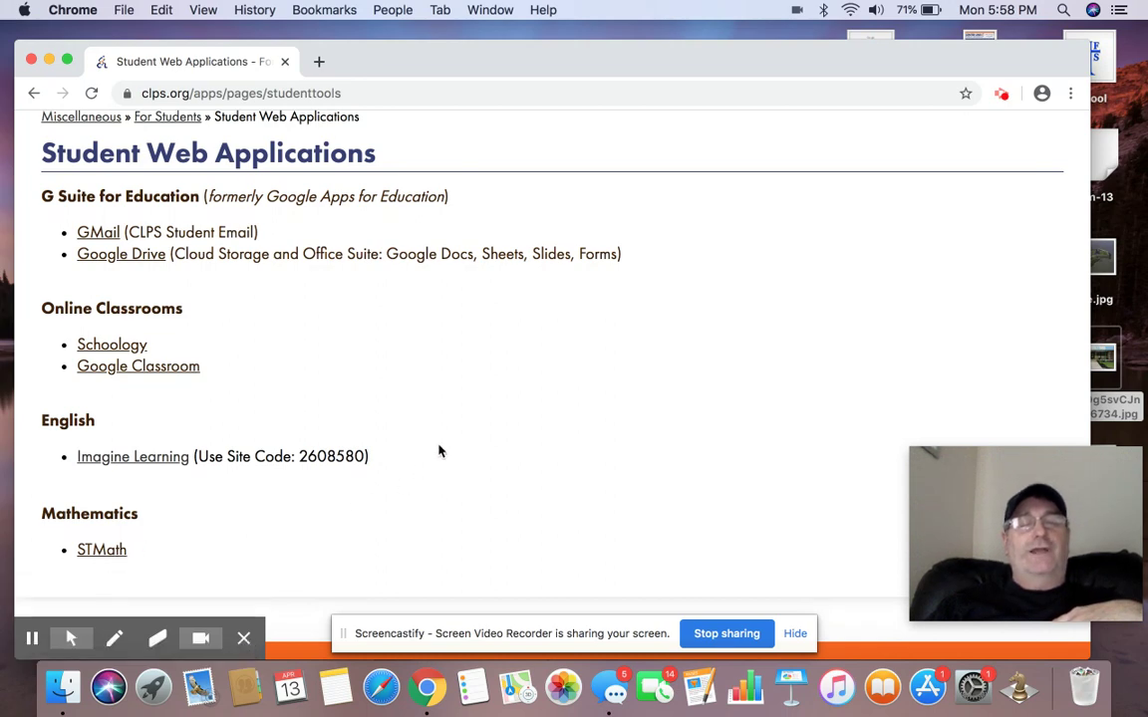
scroll(515, 410, up, 2)
scroll(194, 387, up, 1)
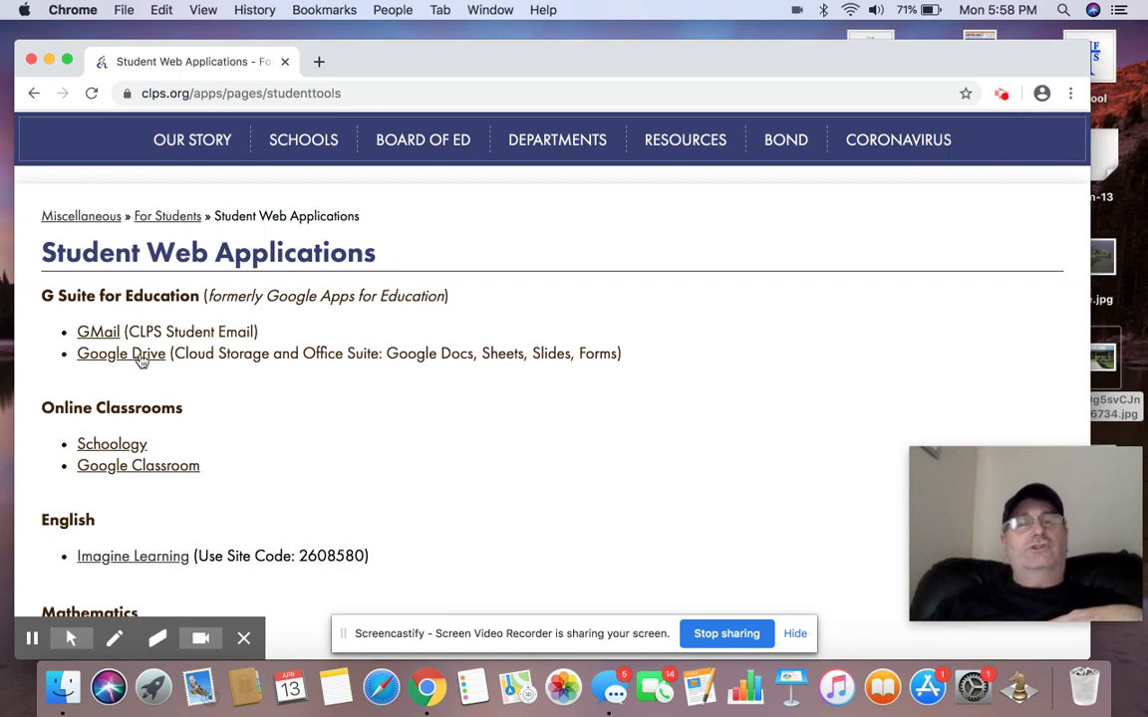
click(138, 359)
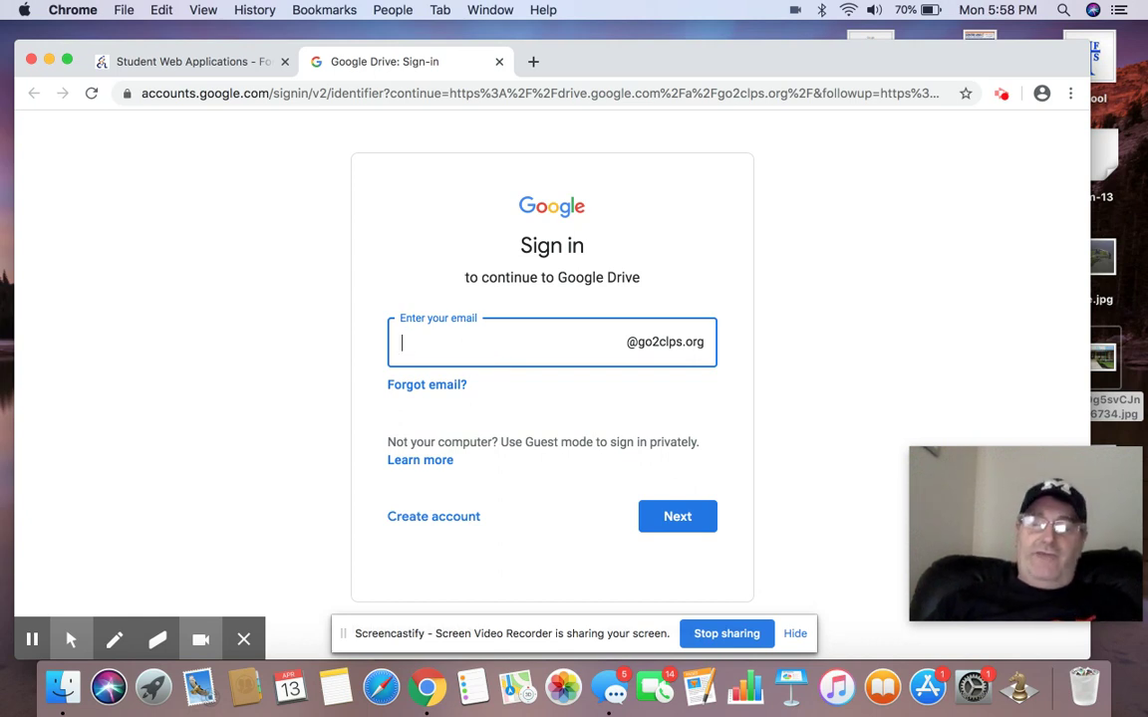
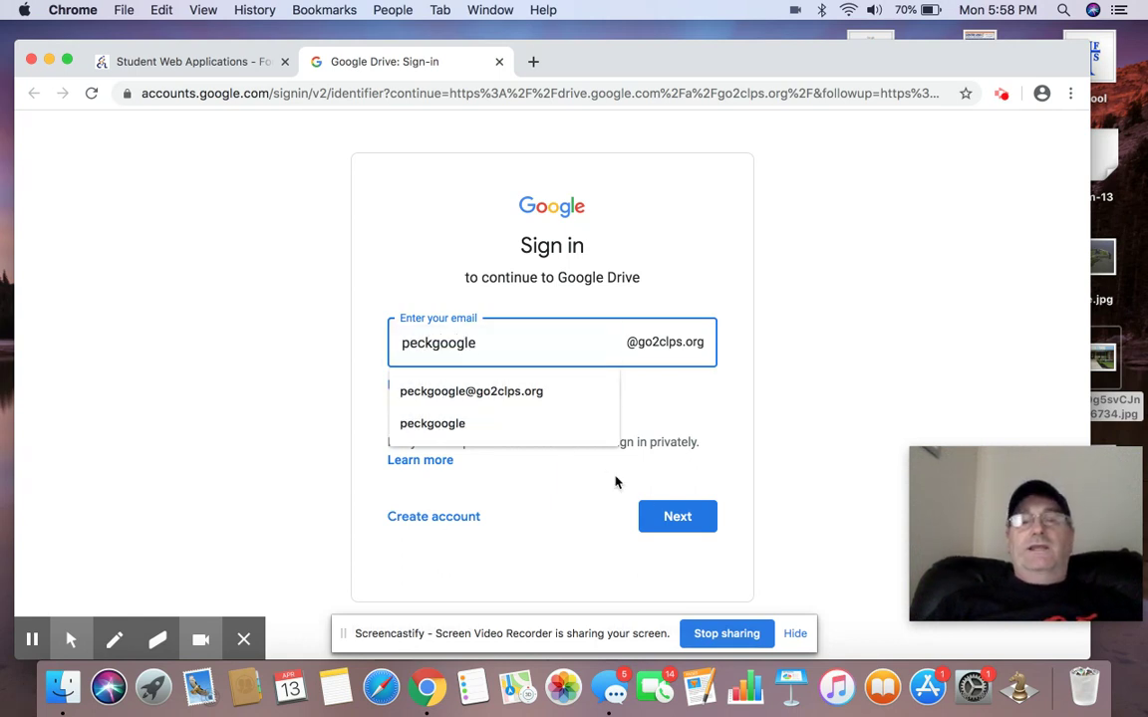
Enter the school account email and continue to the password step
click(671, 517)
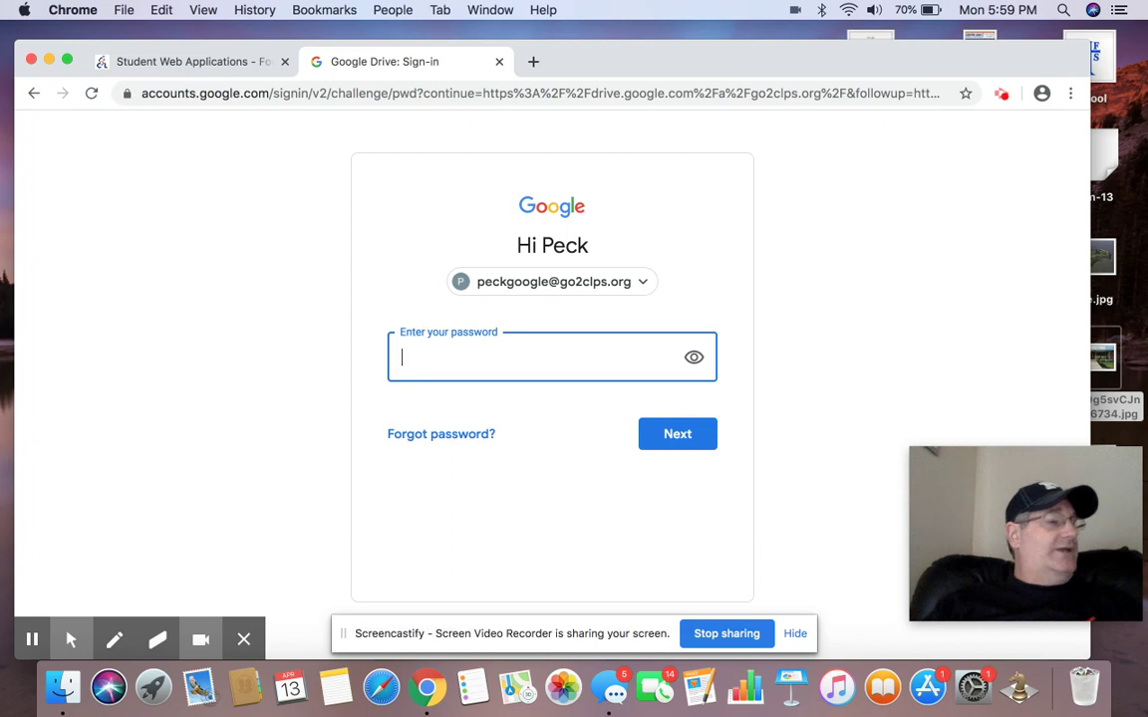
Enter the account password and finish signing in to My Drive
text(•)
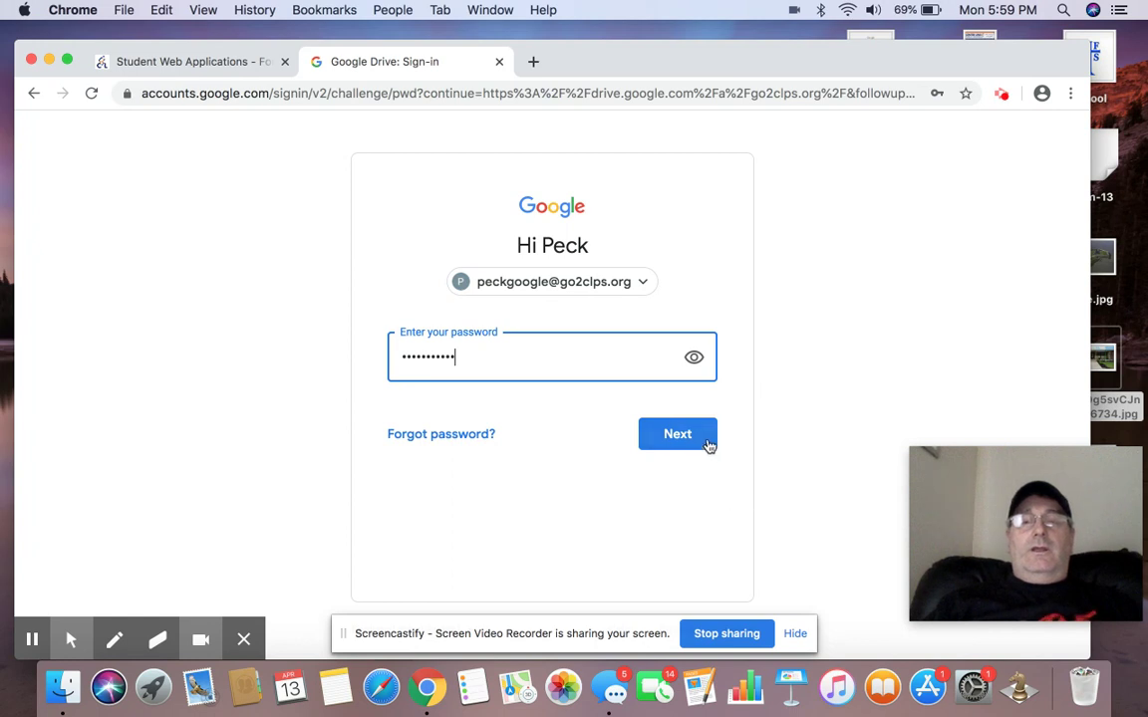
click(703, 435)
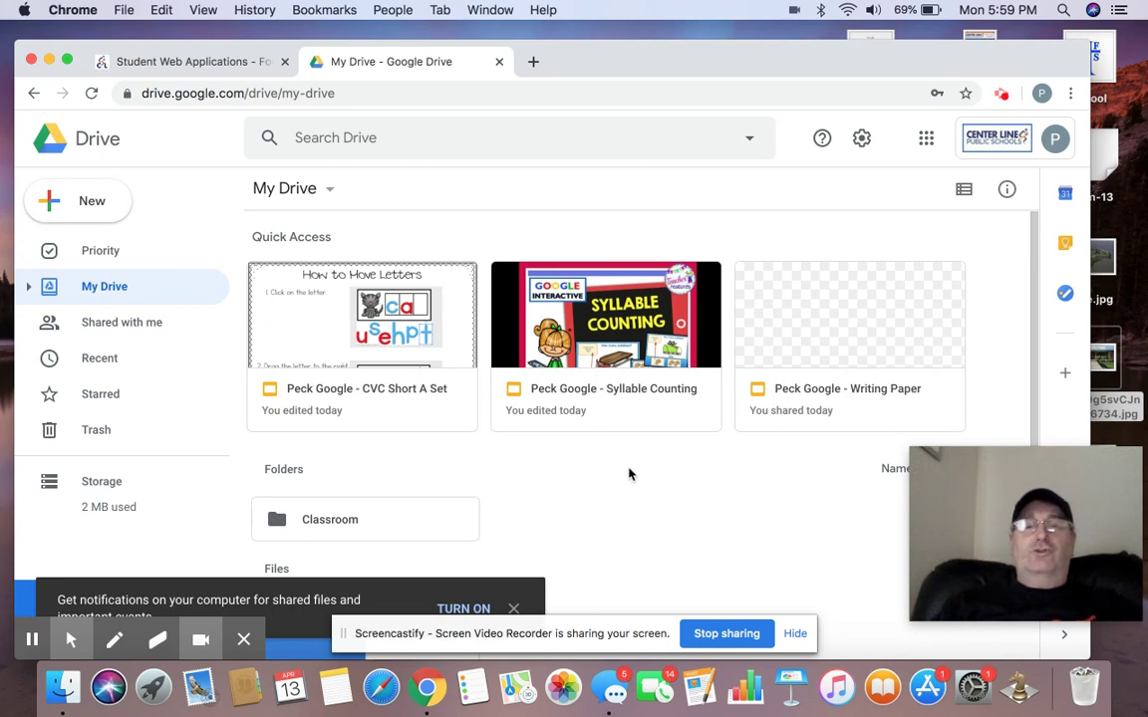
From Google Drive, launch Classroom through the Google apps grid
scroll(630, 475, down, 4)
scroll(933, 451, up, 3)
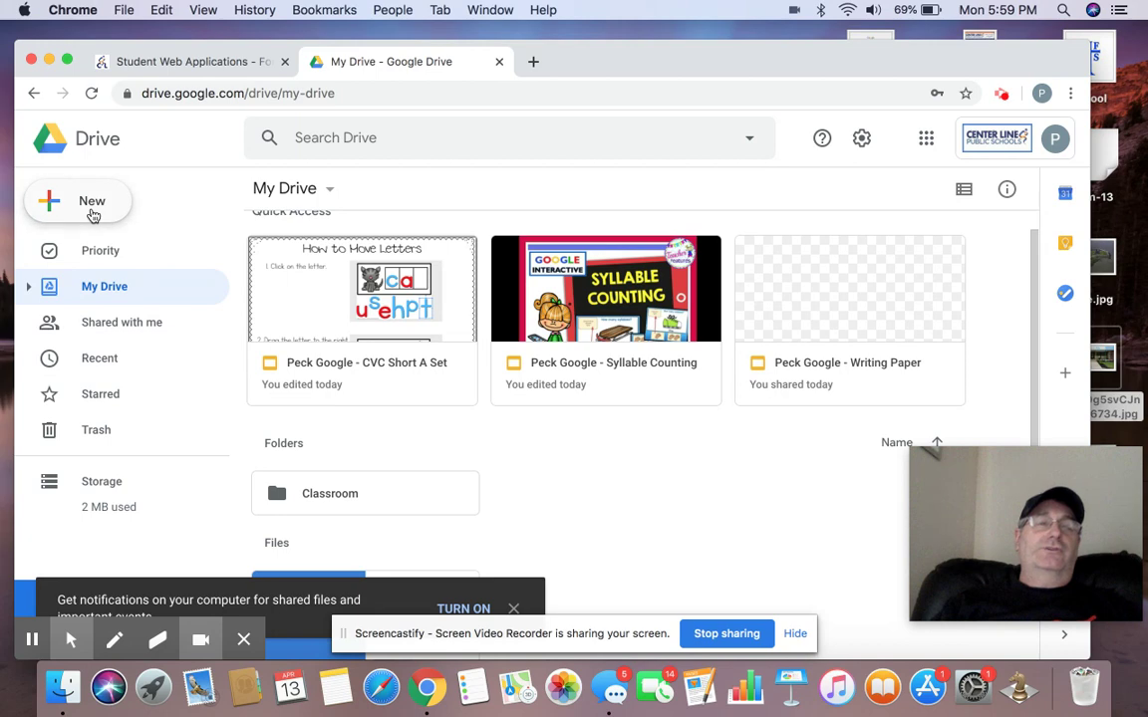
click(93, 213)
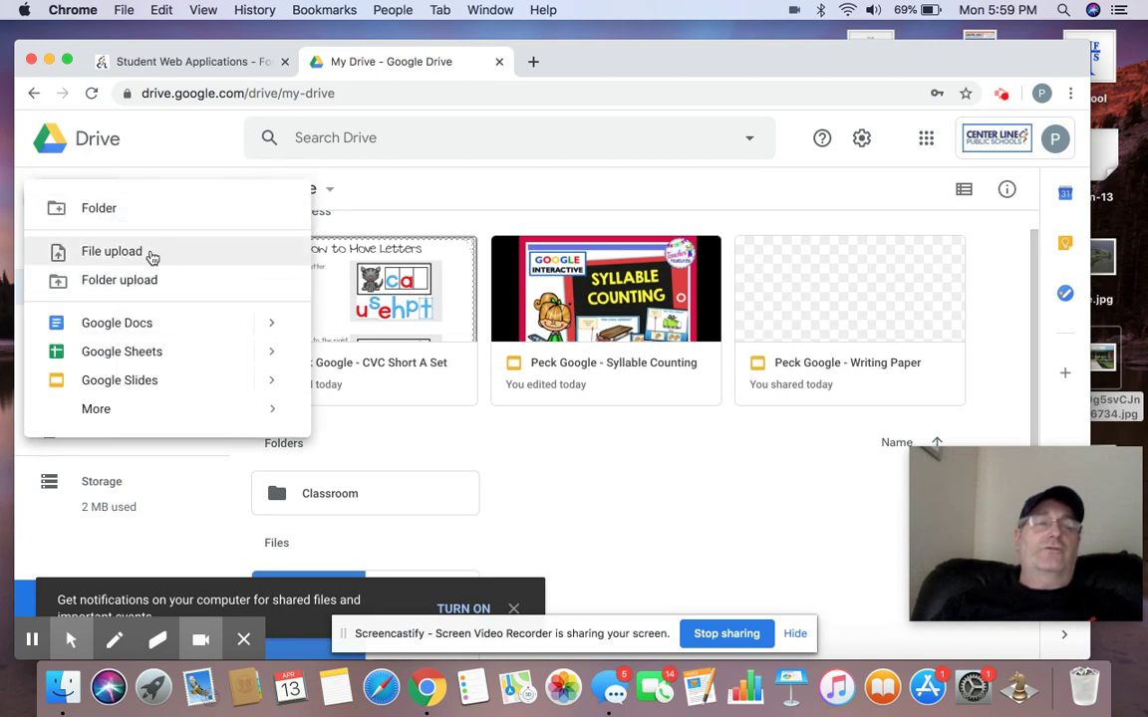
click(339, 171)
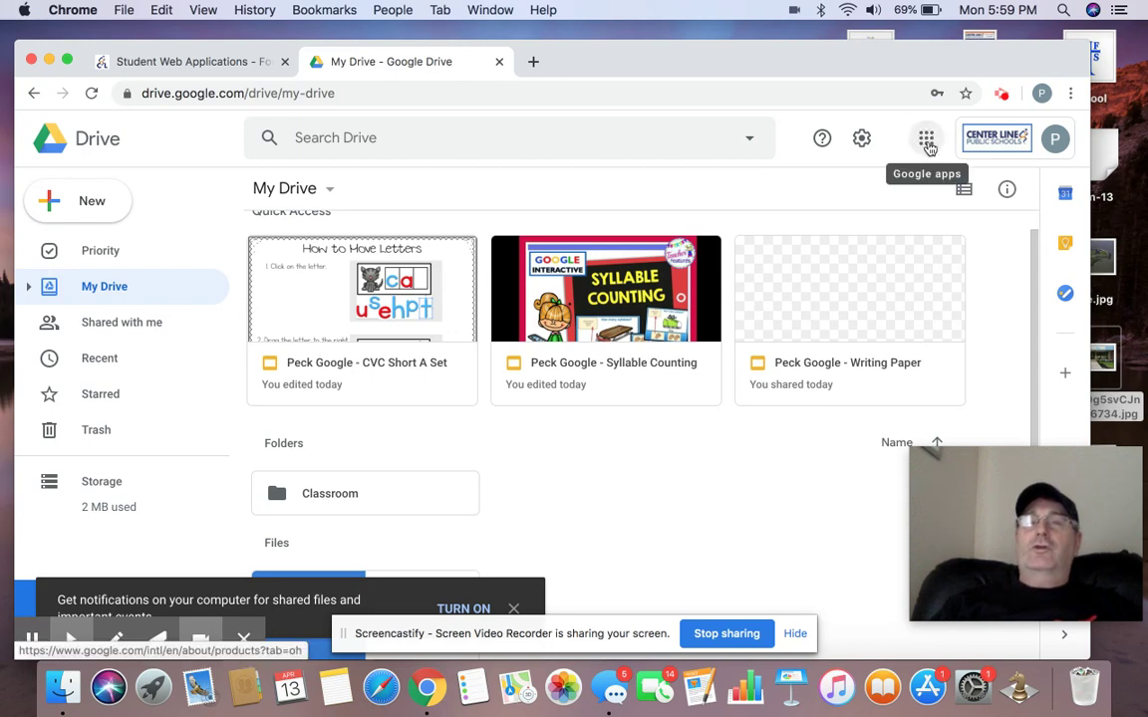
click(926, 145)
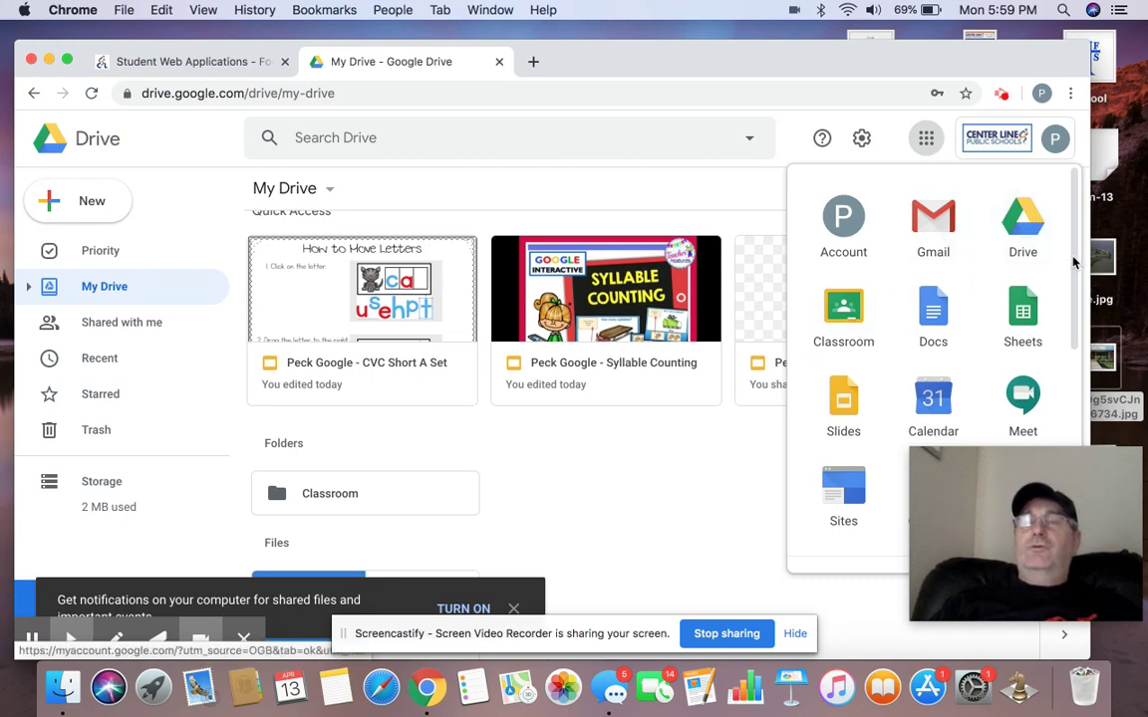
drag(1074, 262, 1068, 257)
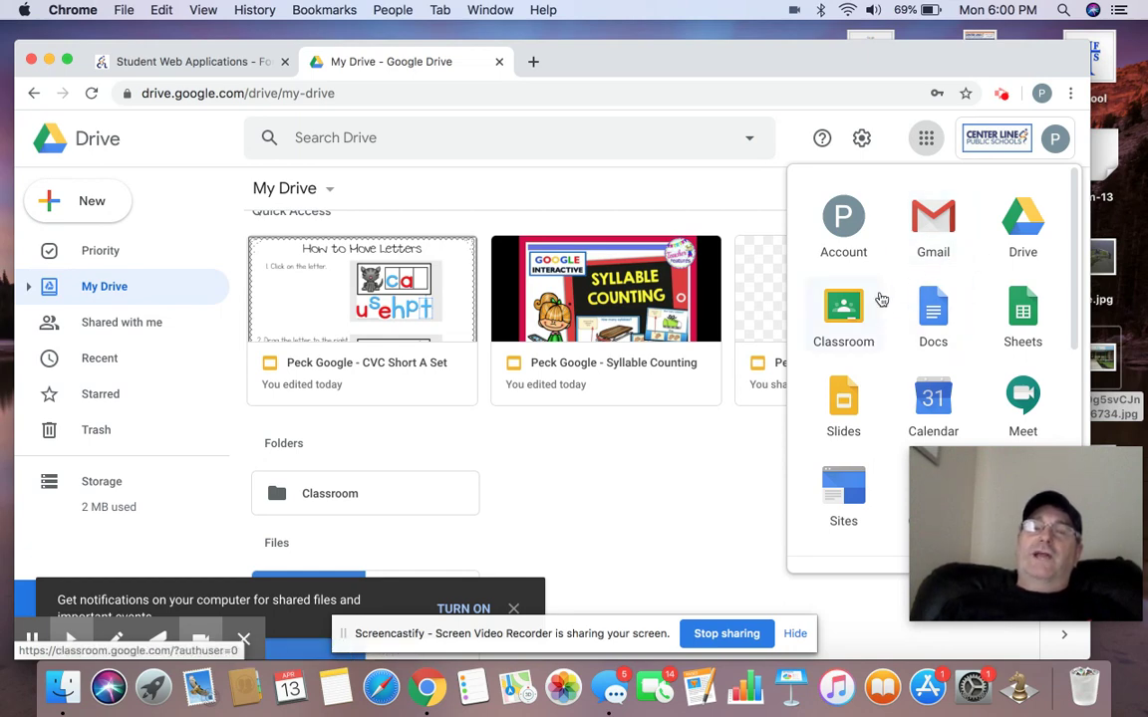
click(845, 311)
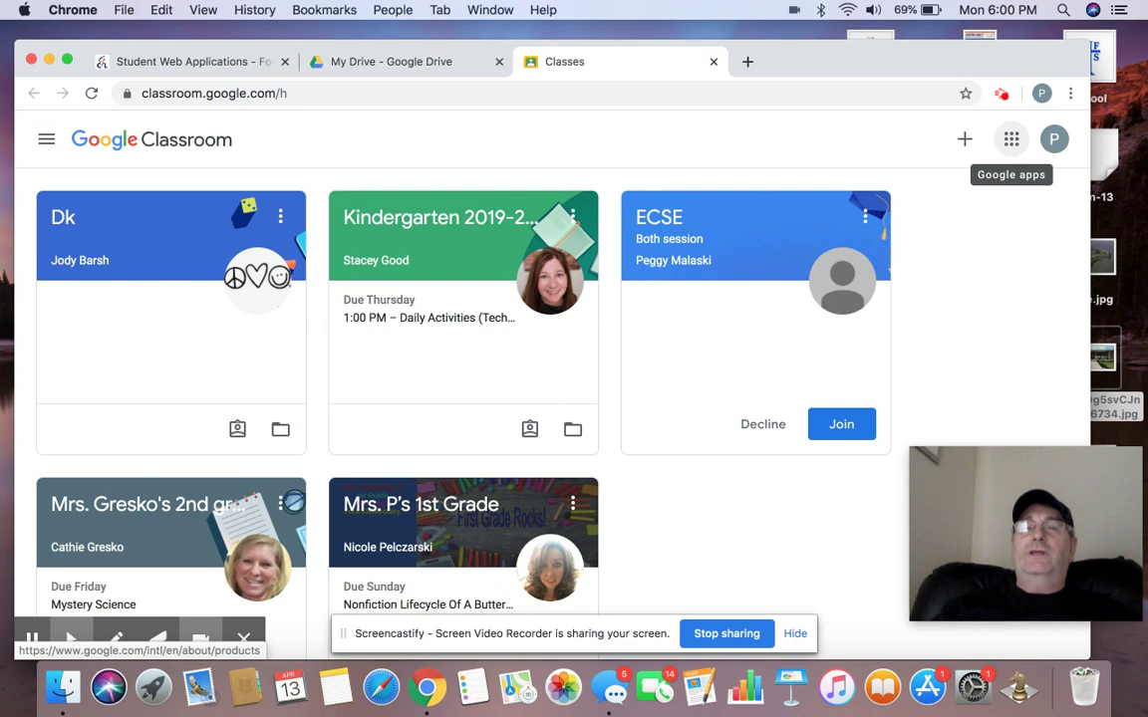
Launch Gmail from the Google apps grid in Classroom
click(1012, 140)
click(940, 221)
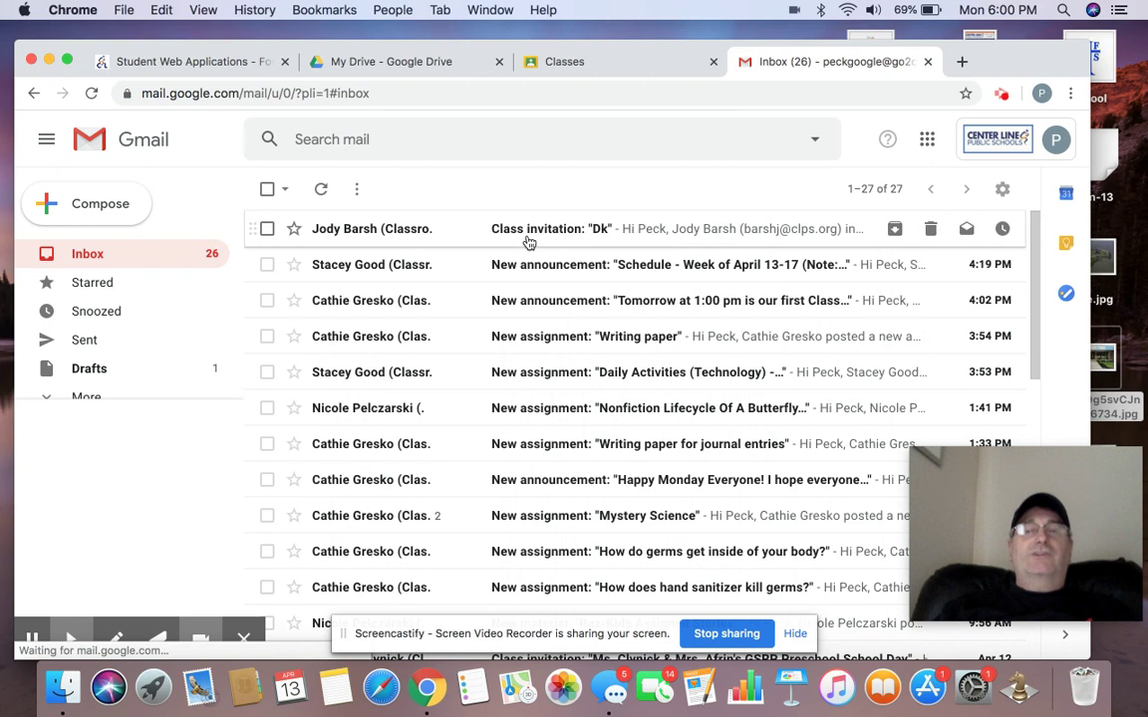
Compose a new message addressed to the teacher's school email address
click(89, 207)
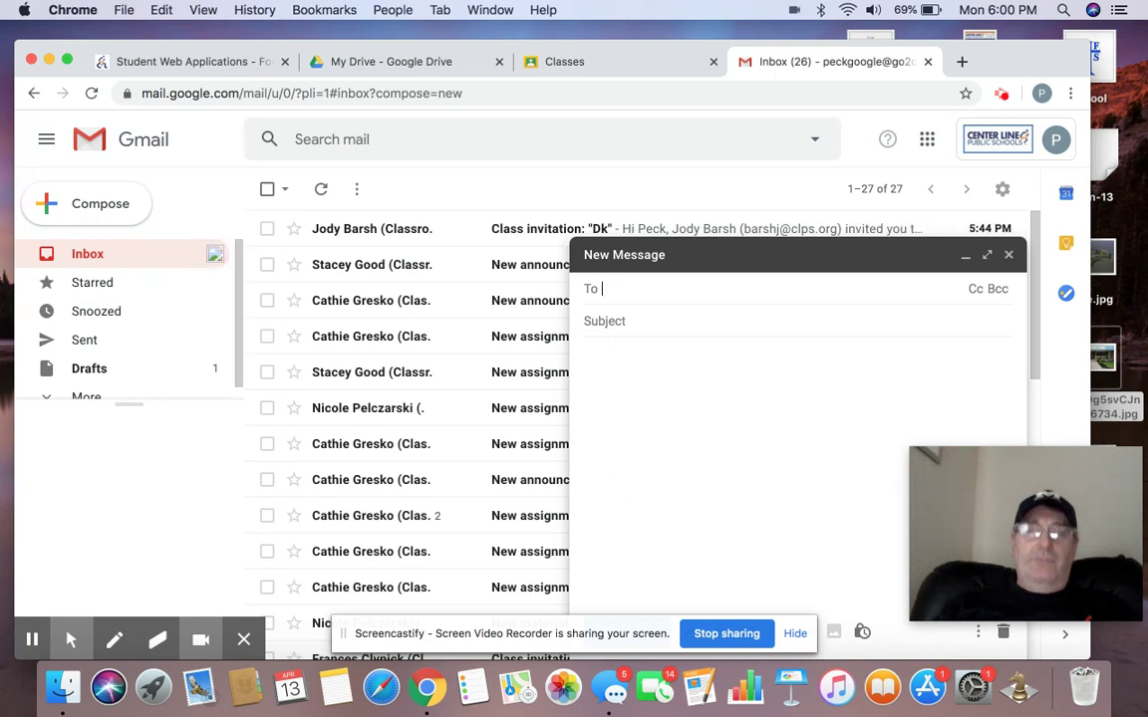
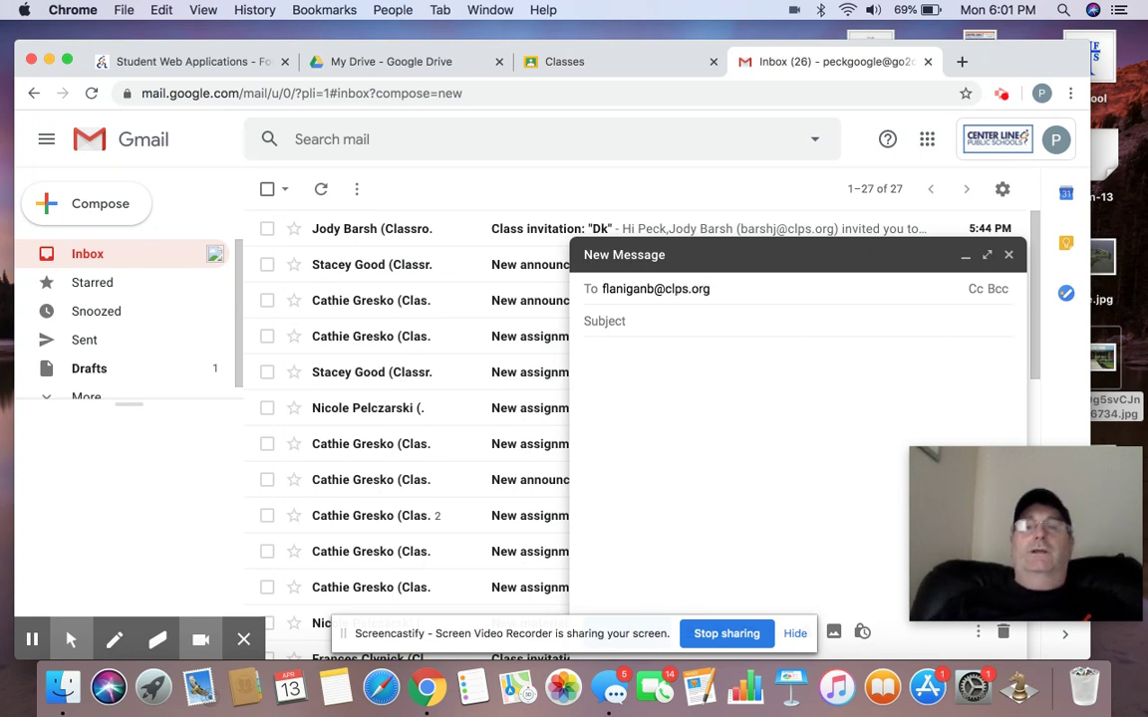
Add subject 'help' and body 'Technology help?' followed by a signature name
click(644, 321)
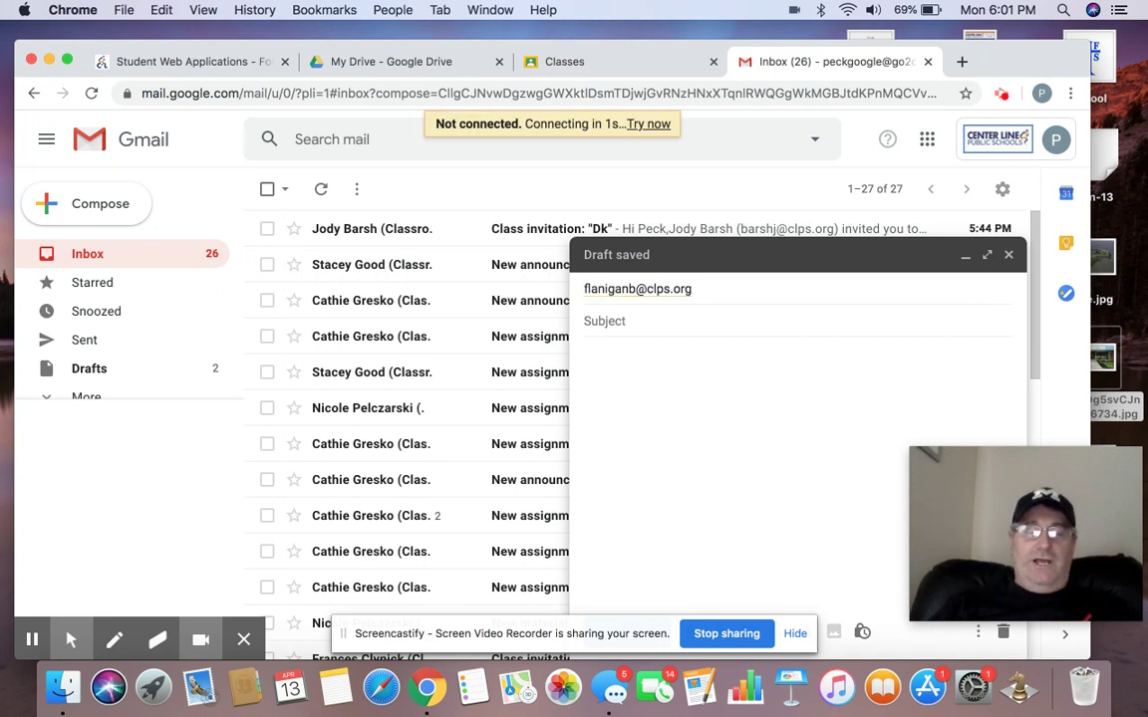
text(help)
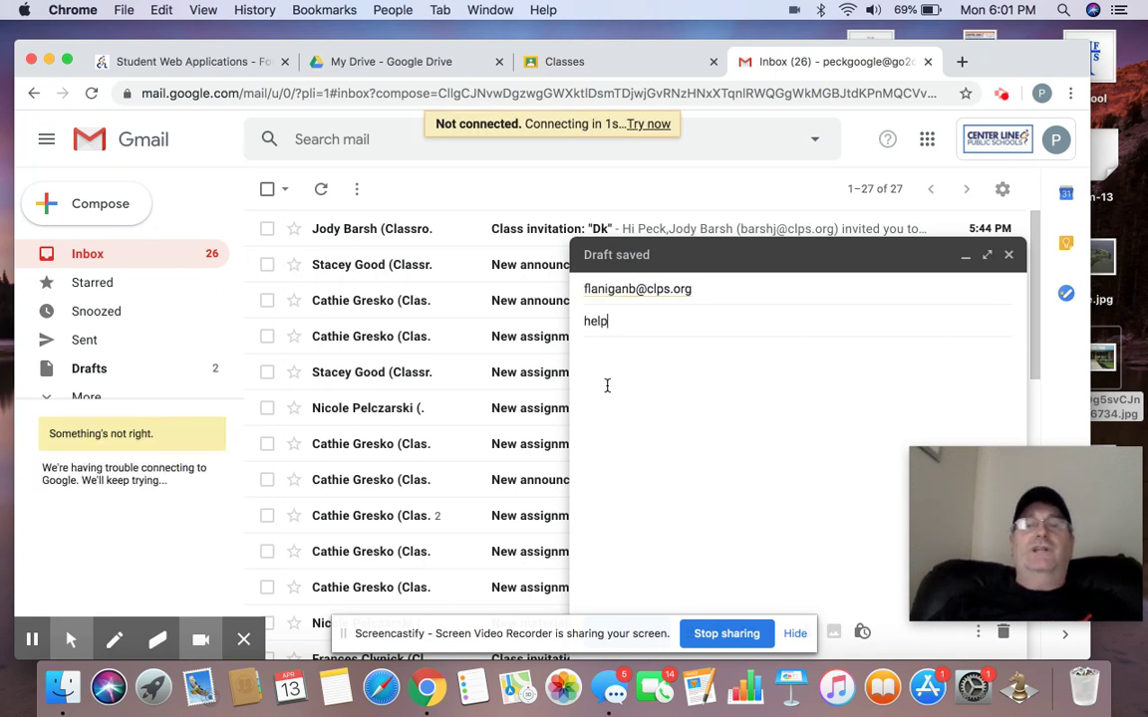
click(614, 355)
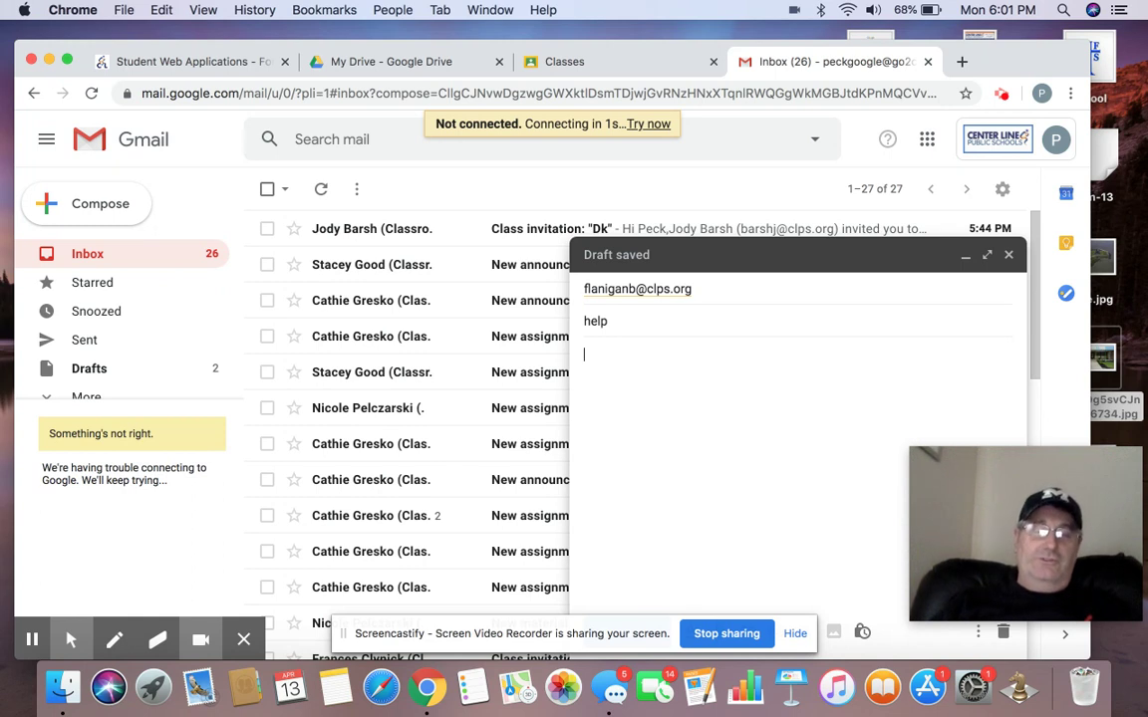
text(Techn)
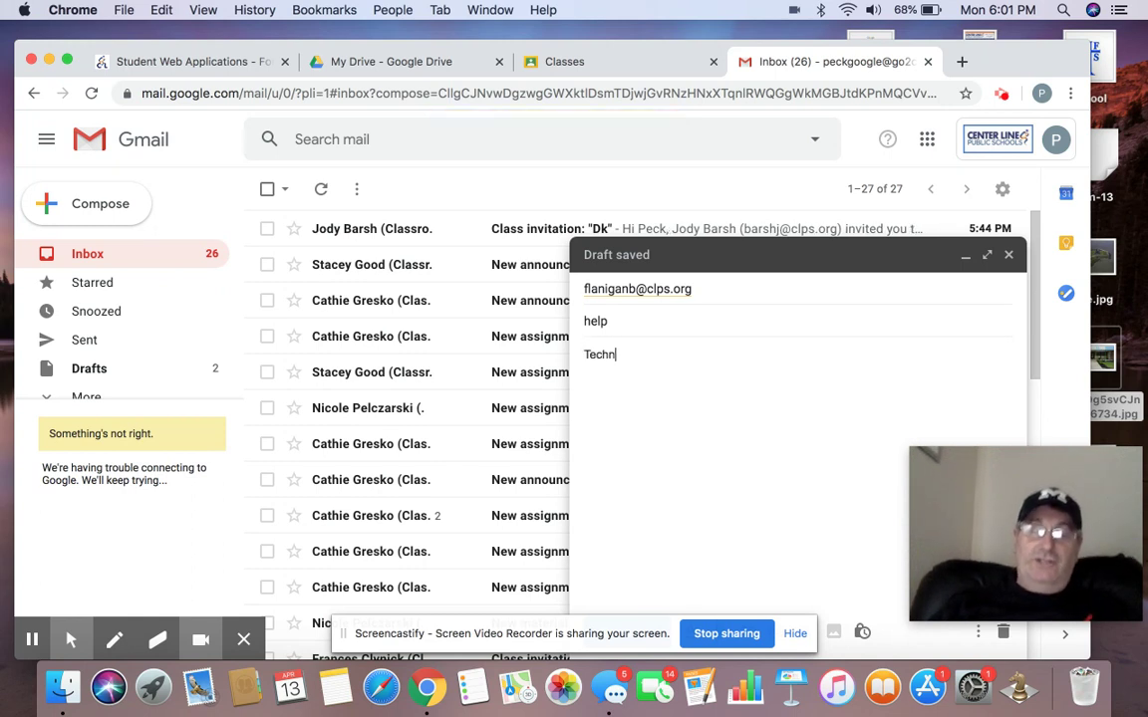
text(ology)
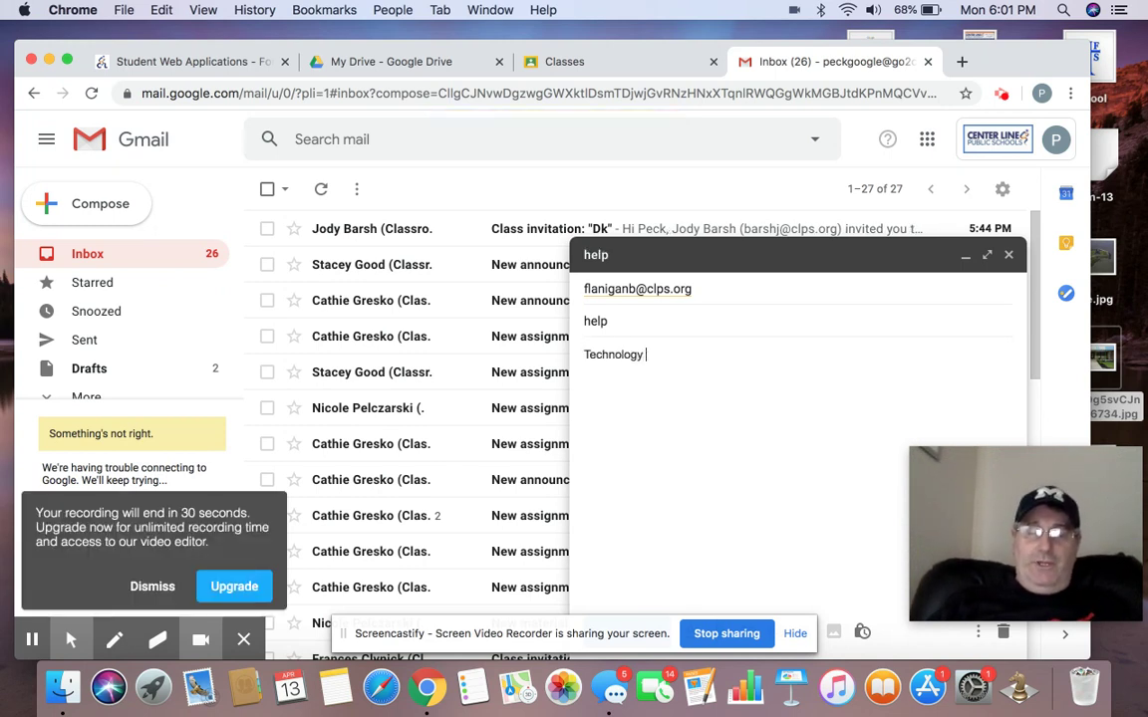
text( help)
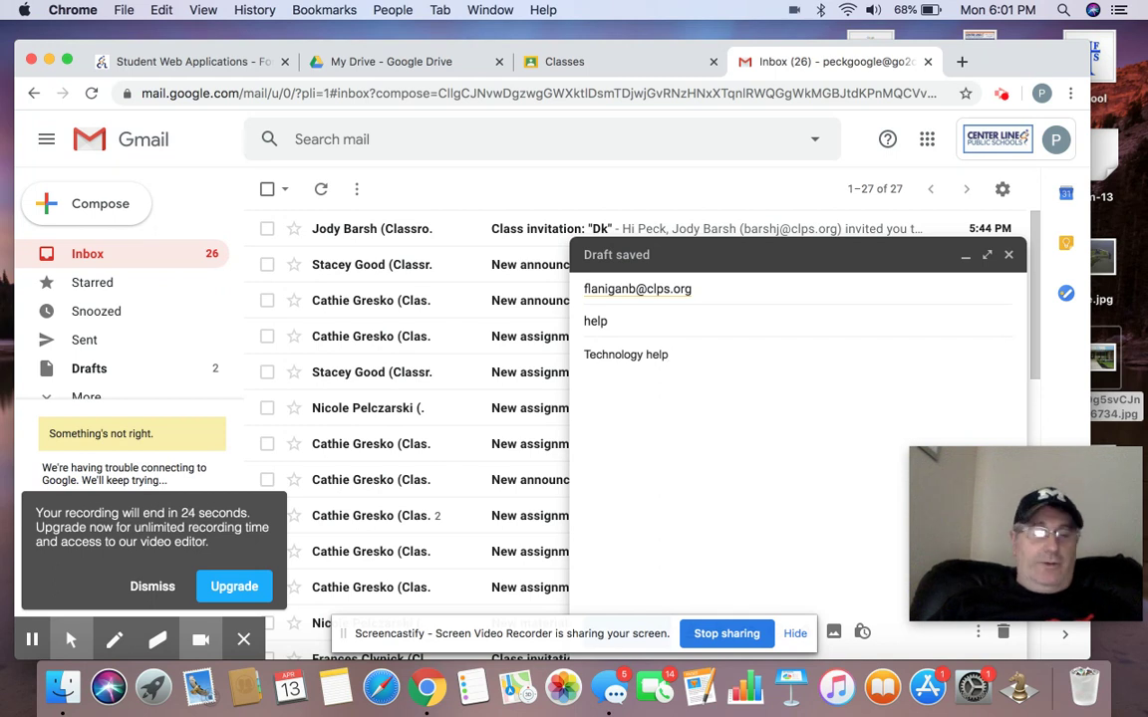
text(?)
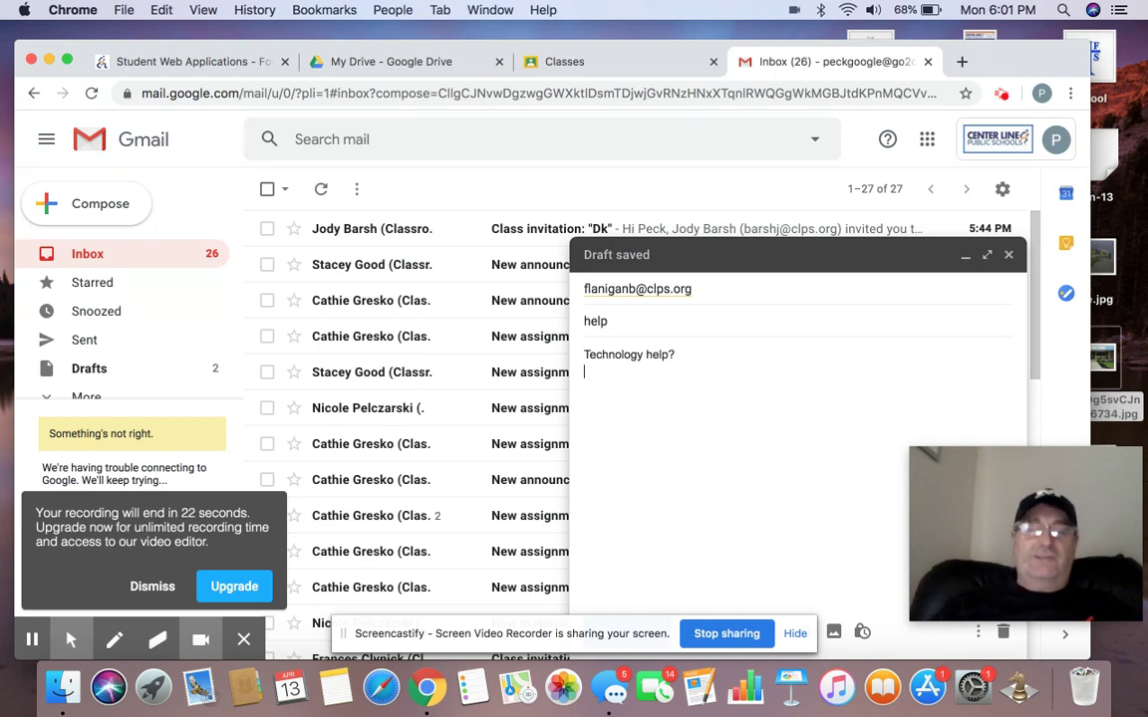
key(Return)
text(Brian)
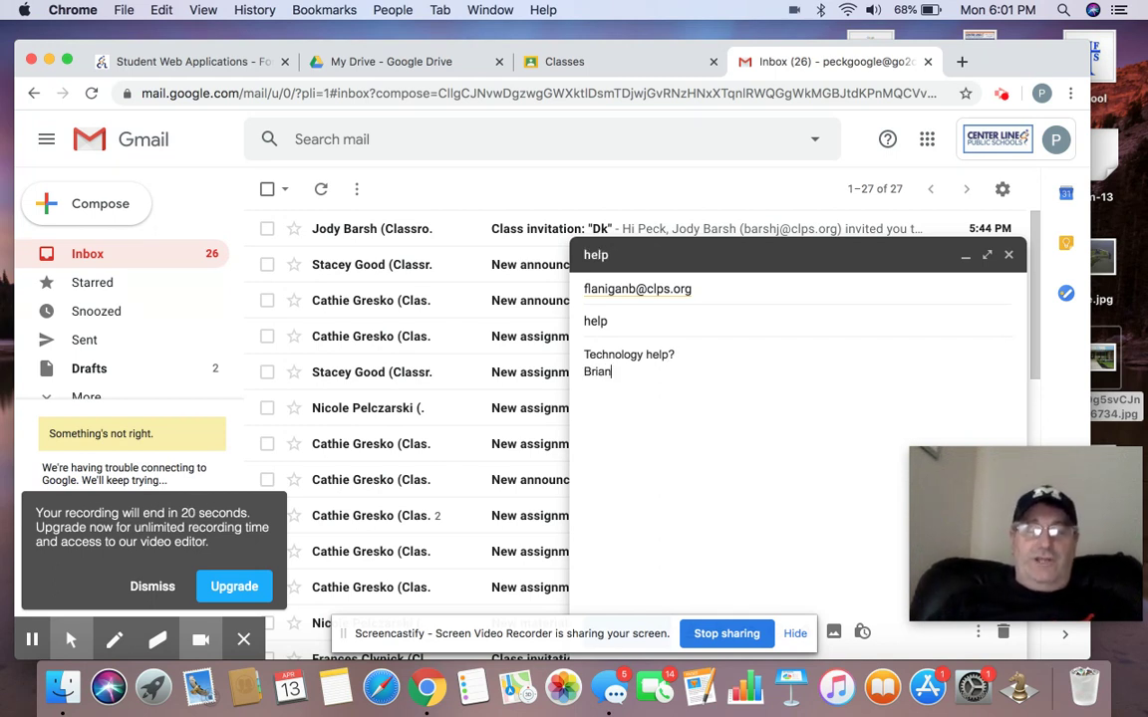